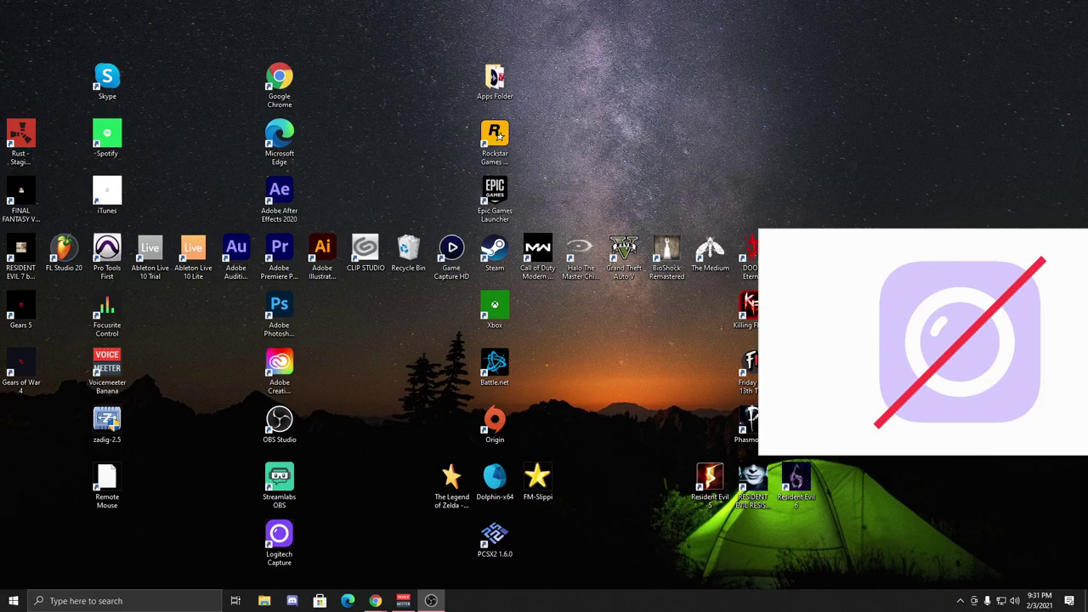
Launch PCSX2 and select Guitar Hero.iso through CDVD > ISO Selector
double_click(495, 536)
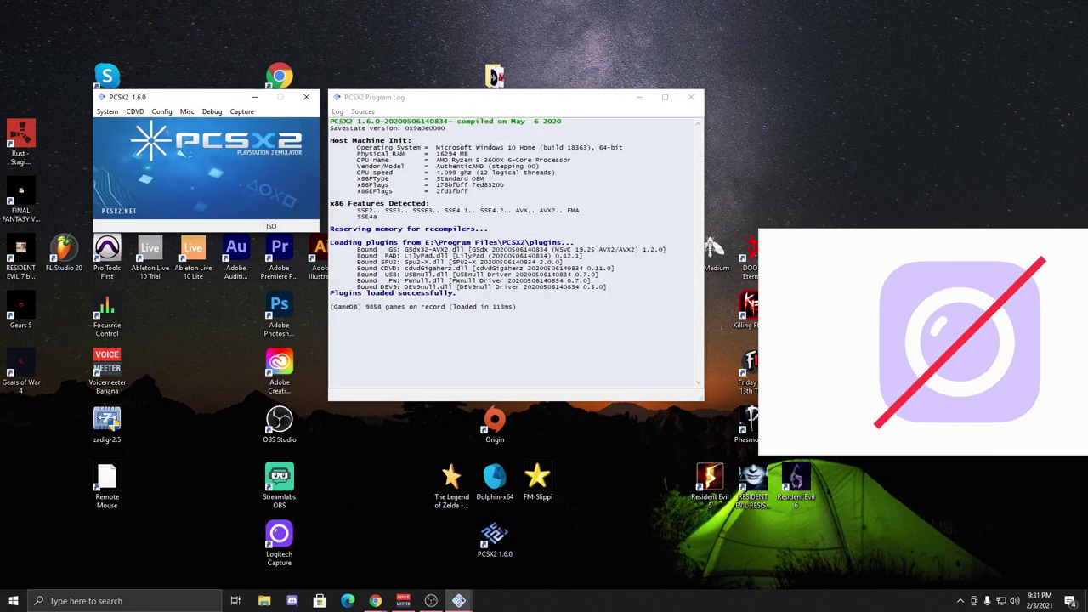
click(160, 113)
click(158, 111)
click(134, 112)
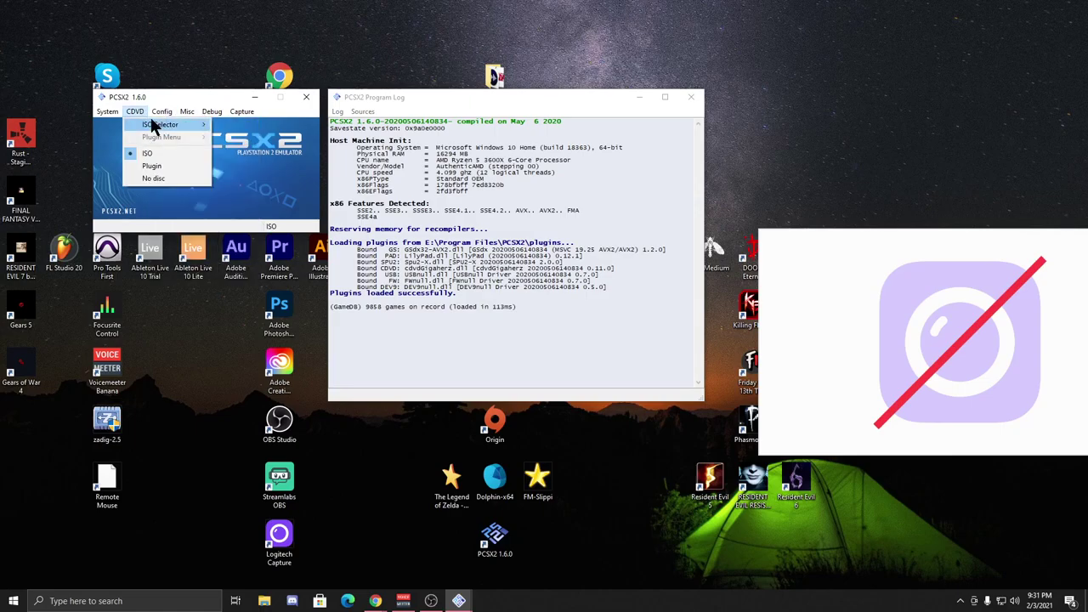
mouse_move(135, 119)
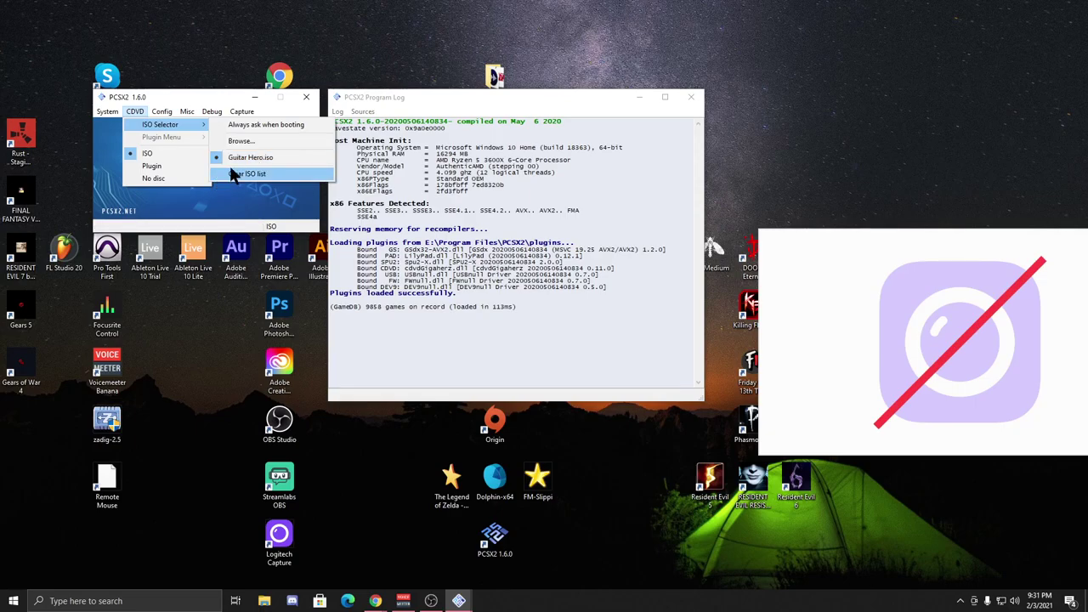
click(251, 157)
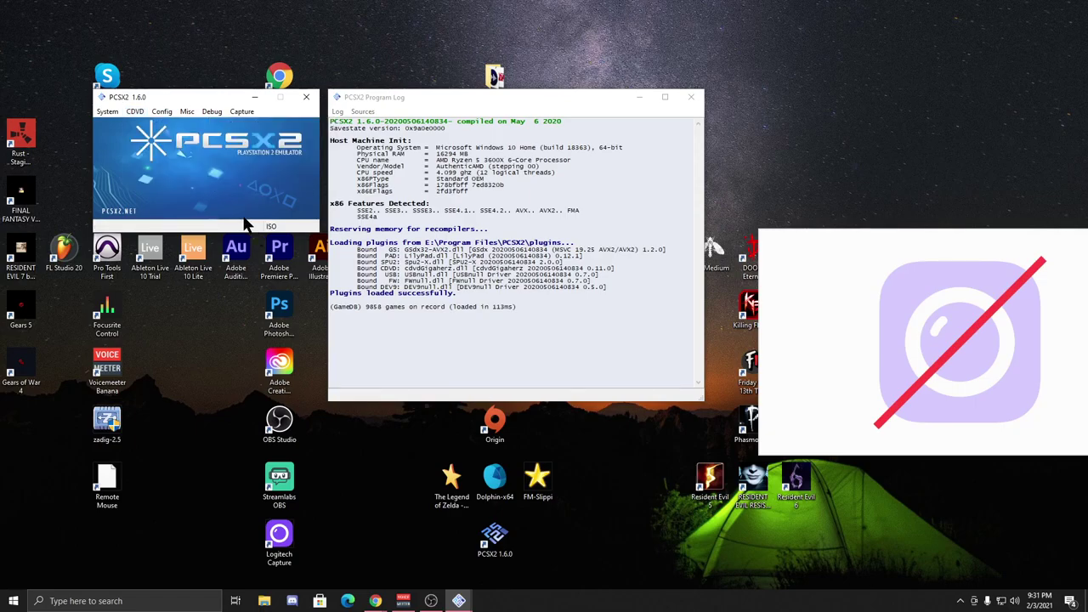
View the forum screenshot of LilyPad guitar settings in Chrome
key(alt+Tab)
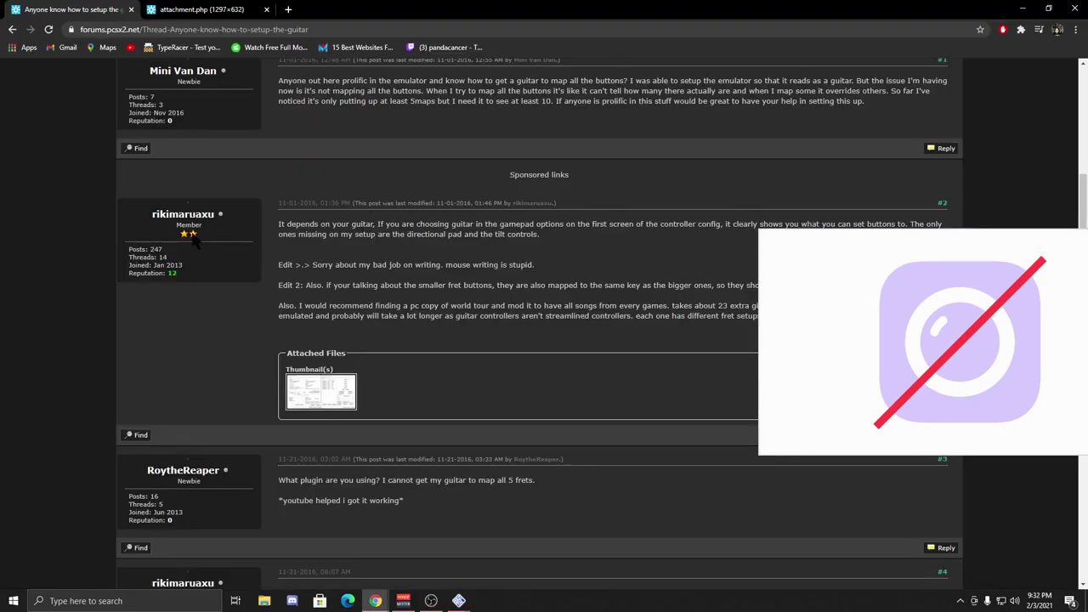
triple_click(216, 219)
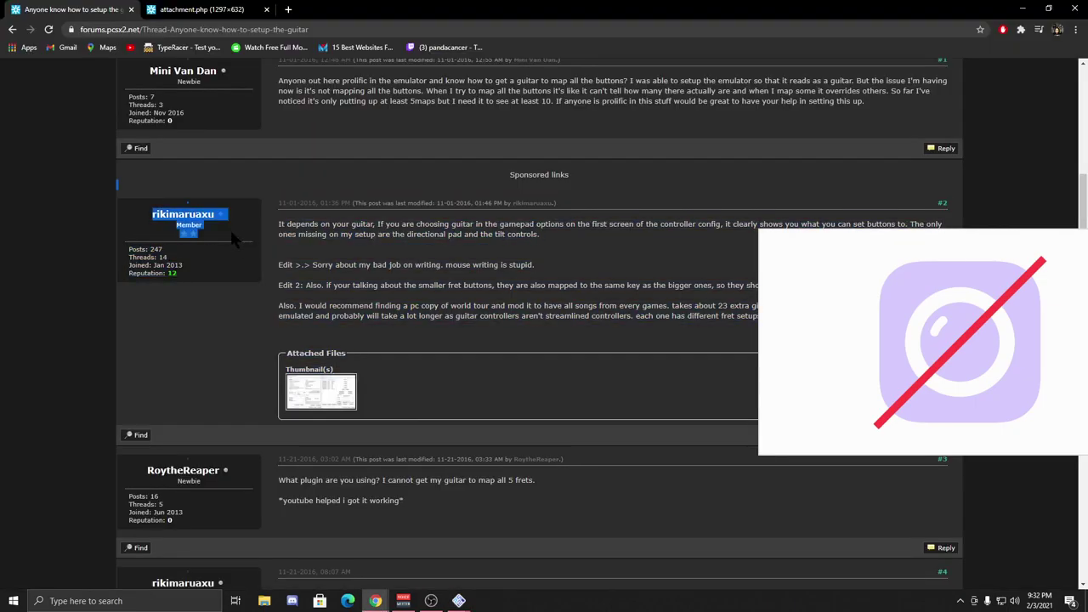
key(ctrl+Tab)
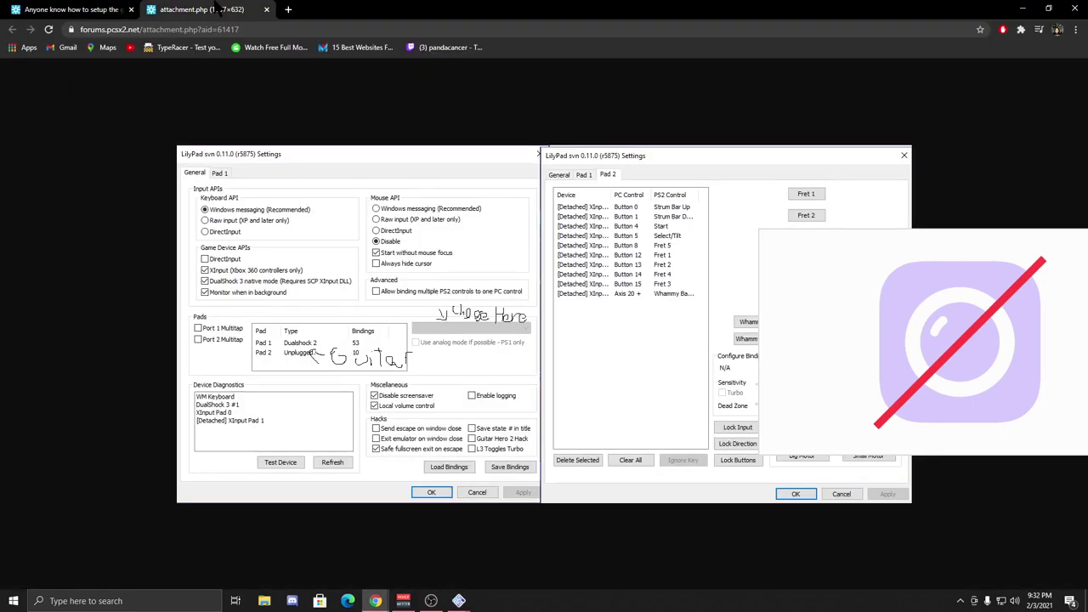
Relaunch PCSX2 with administrator rights from the Controllers (PAD) plugin settings
key(alt+Tab)
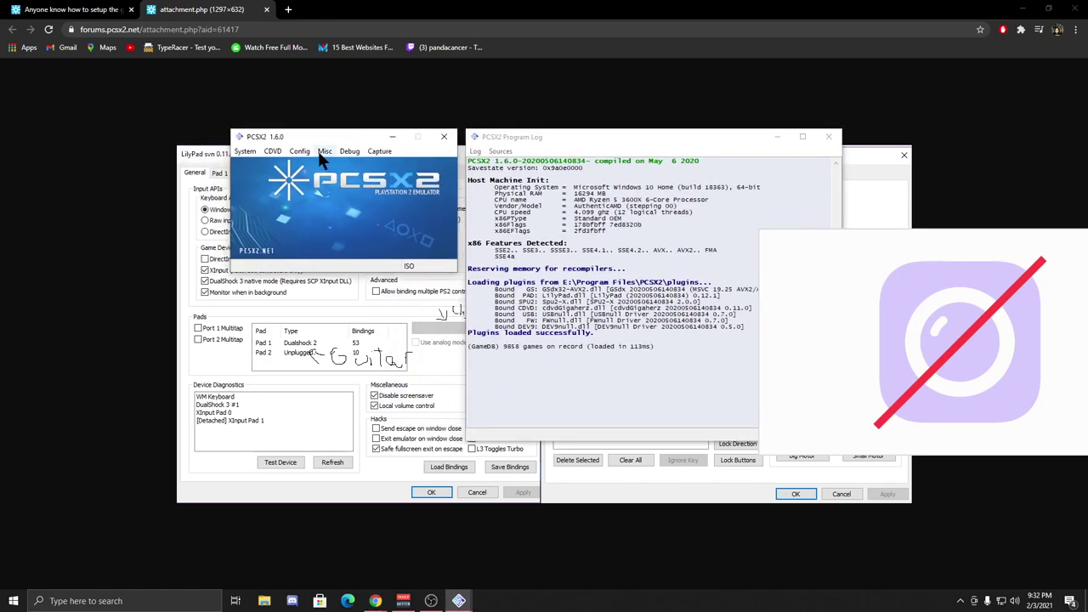
click(300, 152)
mouse_move(323, 232)
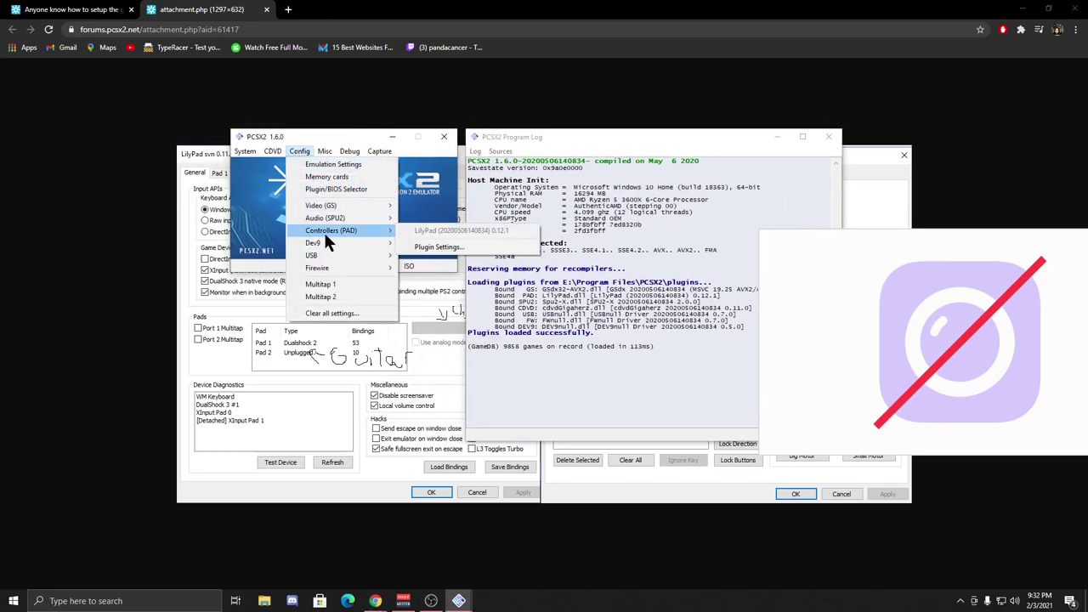
click(417, 248)
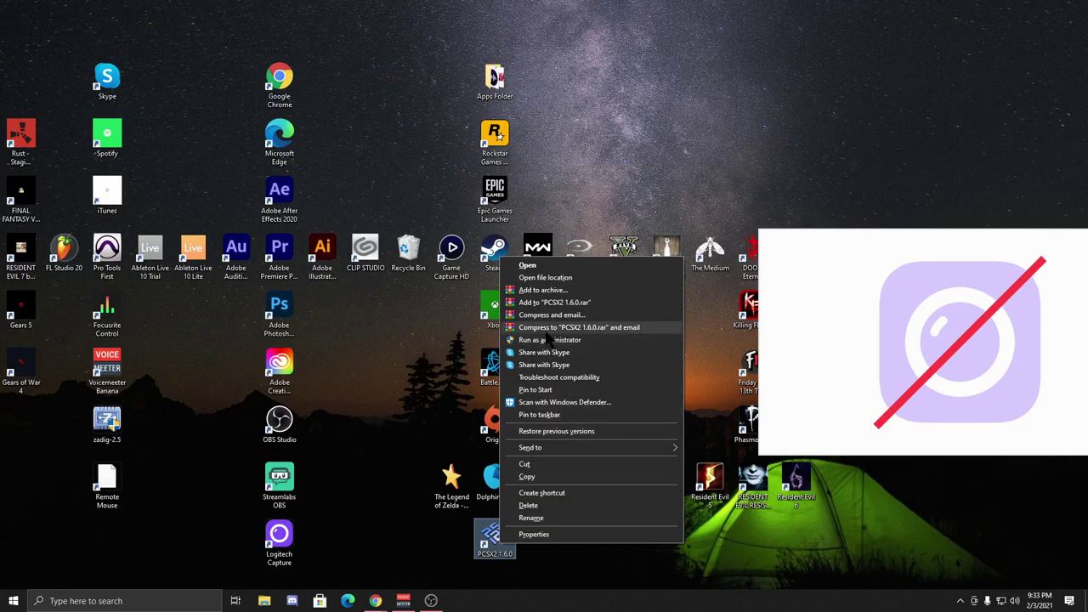
click(545, 339)
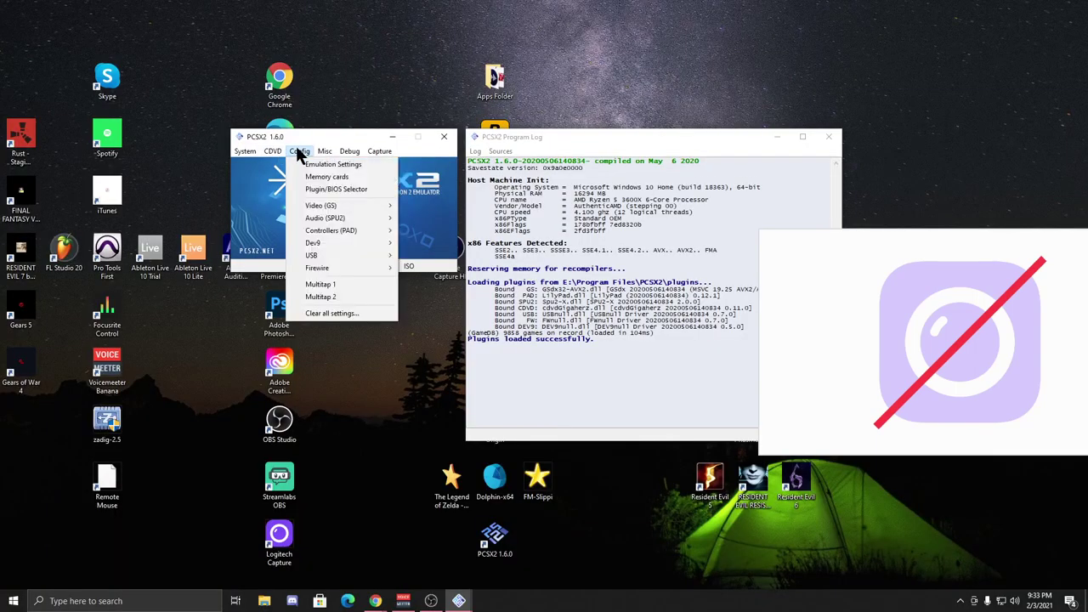
Back up the current bindings, then restore LilyPad defaults and confirm with Yes
mouse_move(345, 229)
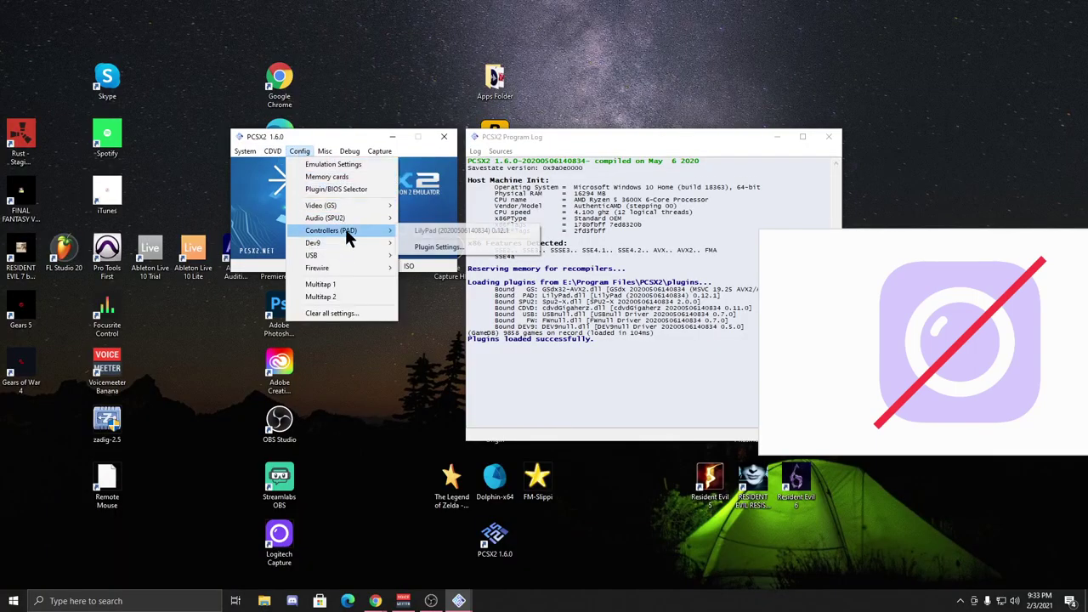
click(430, 243)
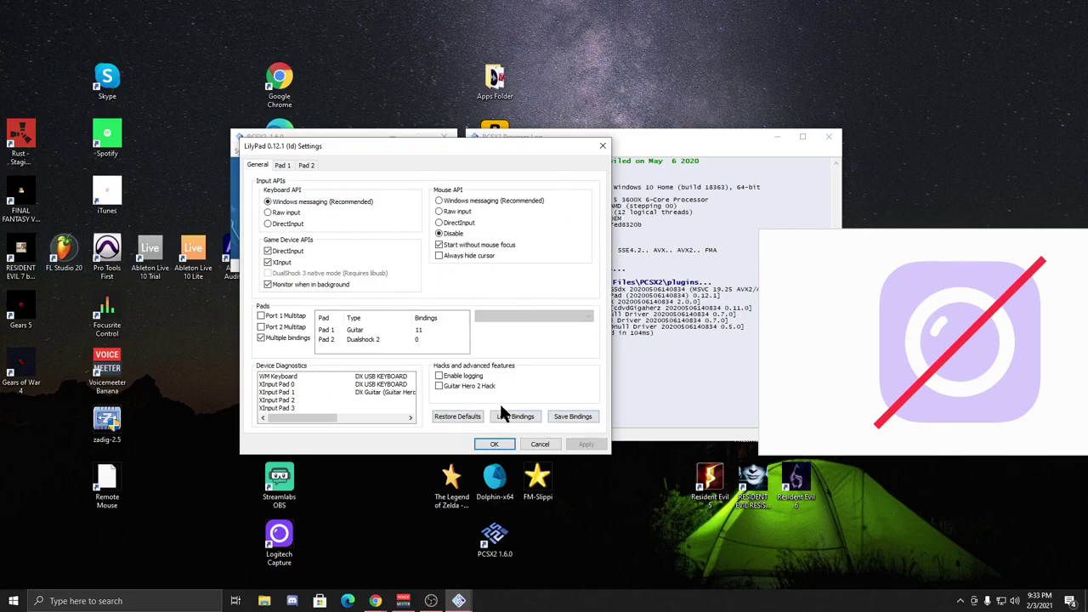
click(586, 421)
click(459, 415)
click(579, 342)
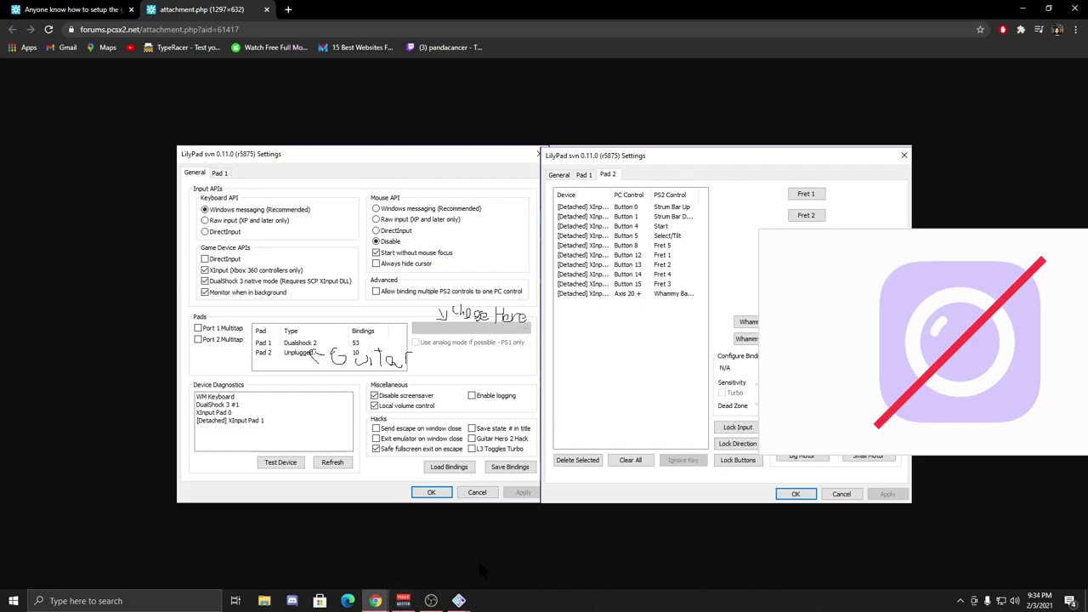
Change Pad 1's type from Dualshock 2 to Guitar and show its fret binding page
mouse_move(459, 601)
click(431, 571)
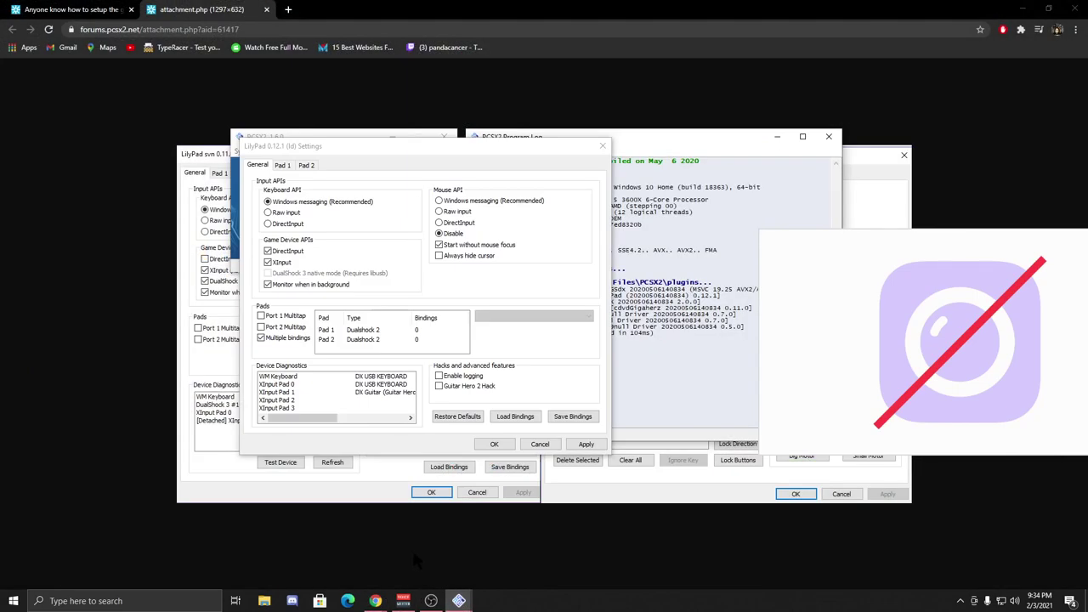
click(255, 347)
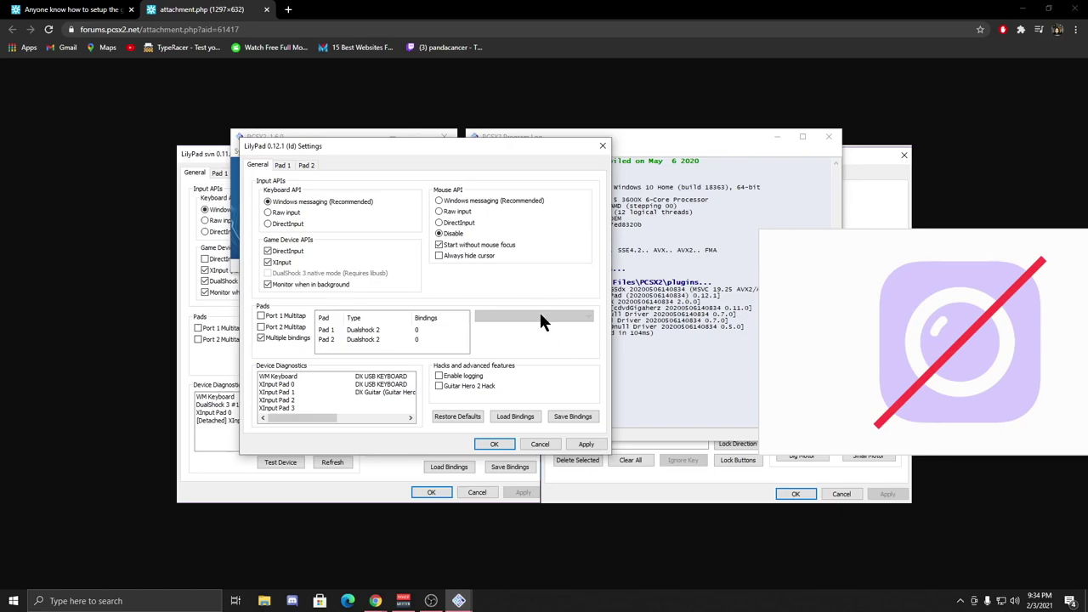
click(359, 328)
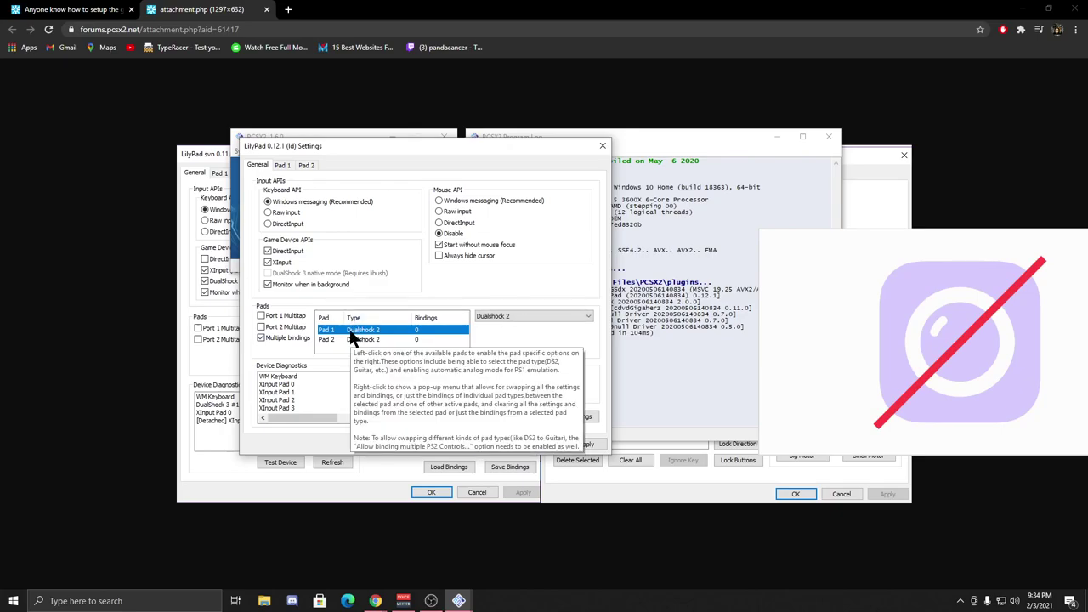
click(524, 318)
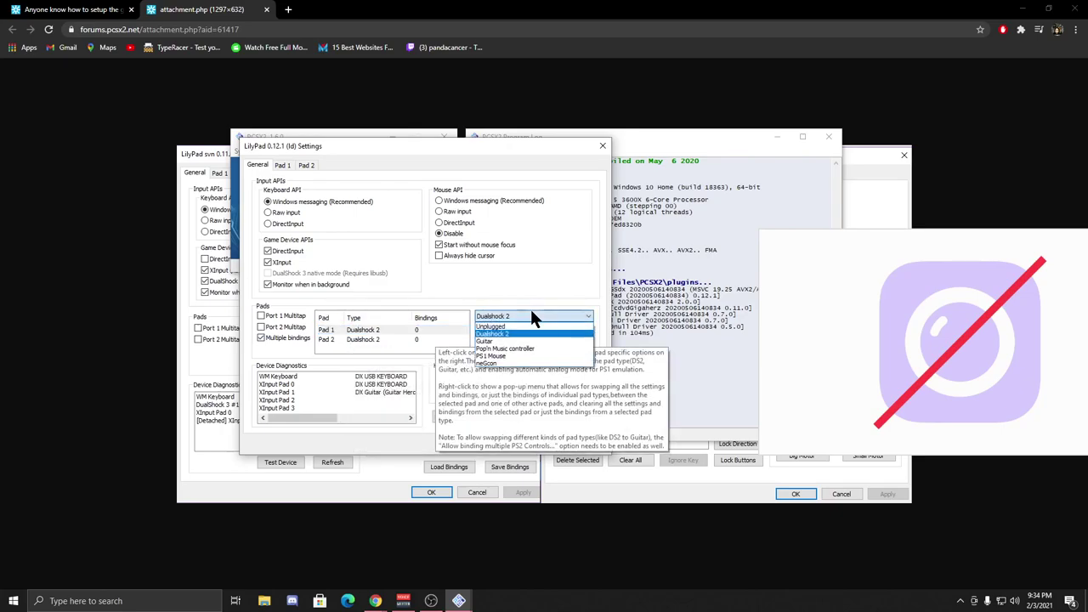
click(495, 340)
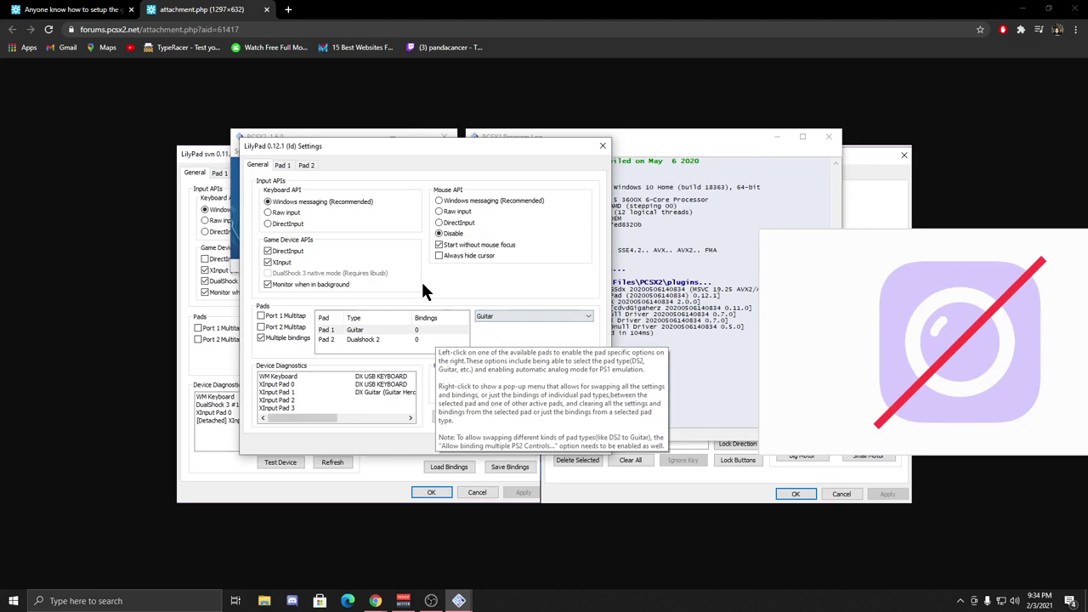
click(287, 163)
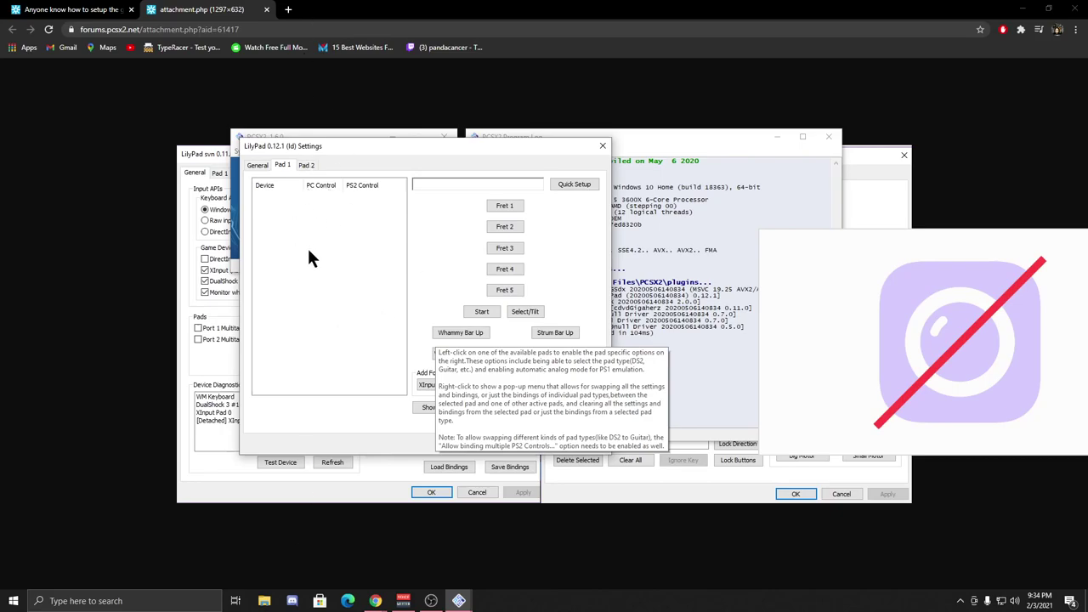
On Pad 1's page, try Fret 1 and Start, then bind Select/Tilt to the right trigger
click(257, 166)
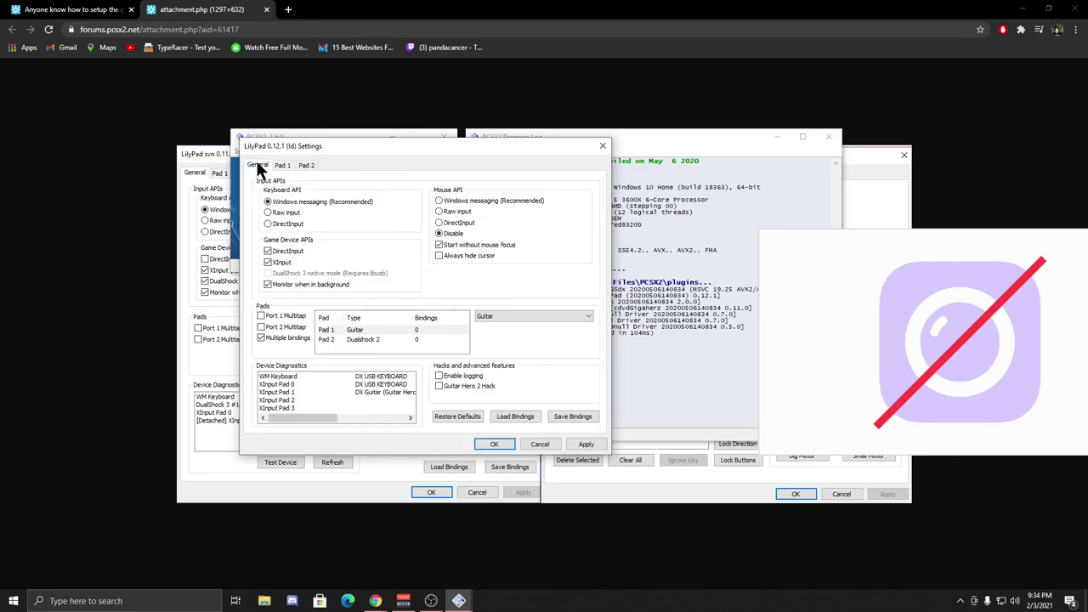
click(284, 165)
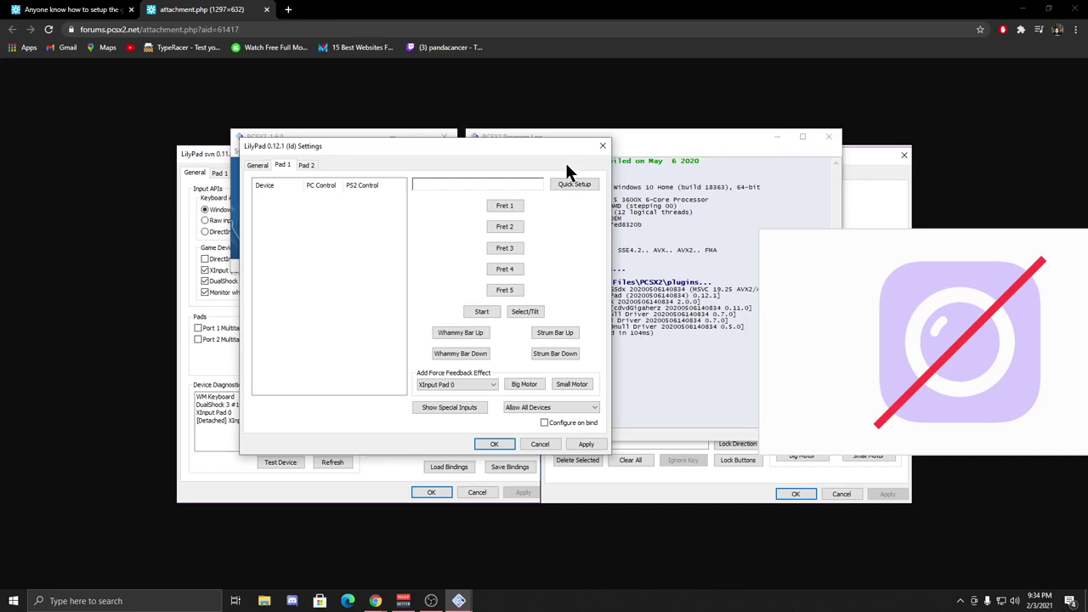
click(507, 204)
click(489, 312)
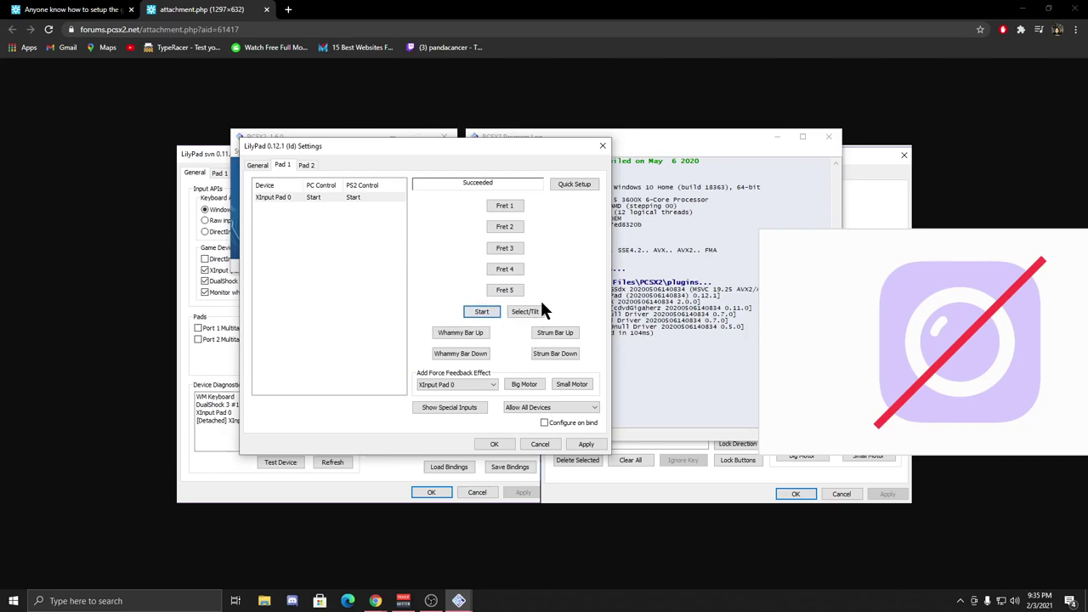
click(539, 312)
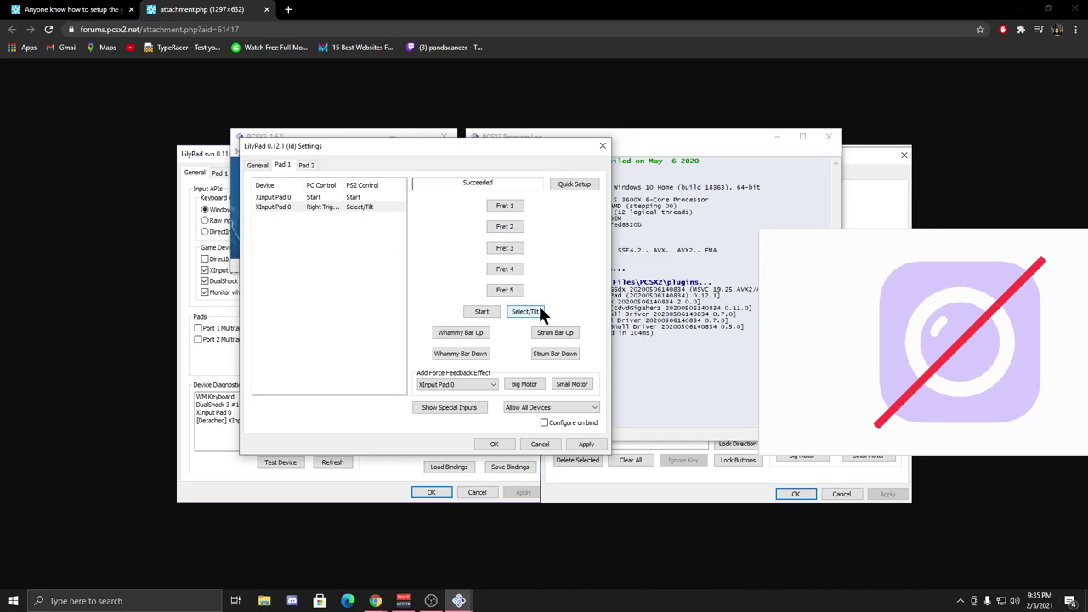
Restore LilyPad defaults, then bind Start on the Pad 1 page
mouse_move(328, 211)
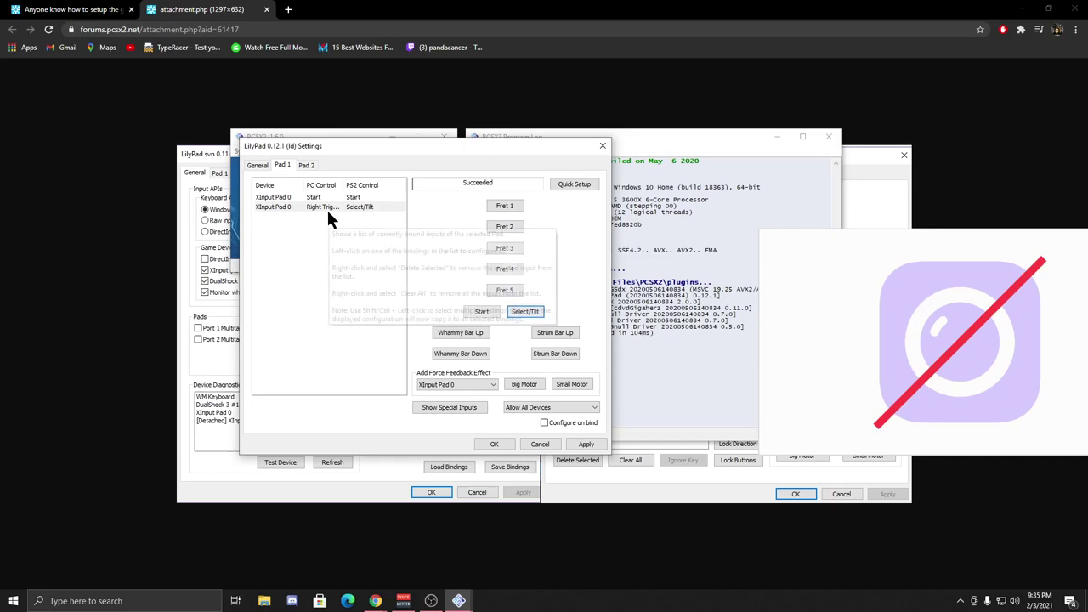
click(260, 166)
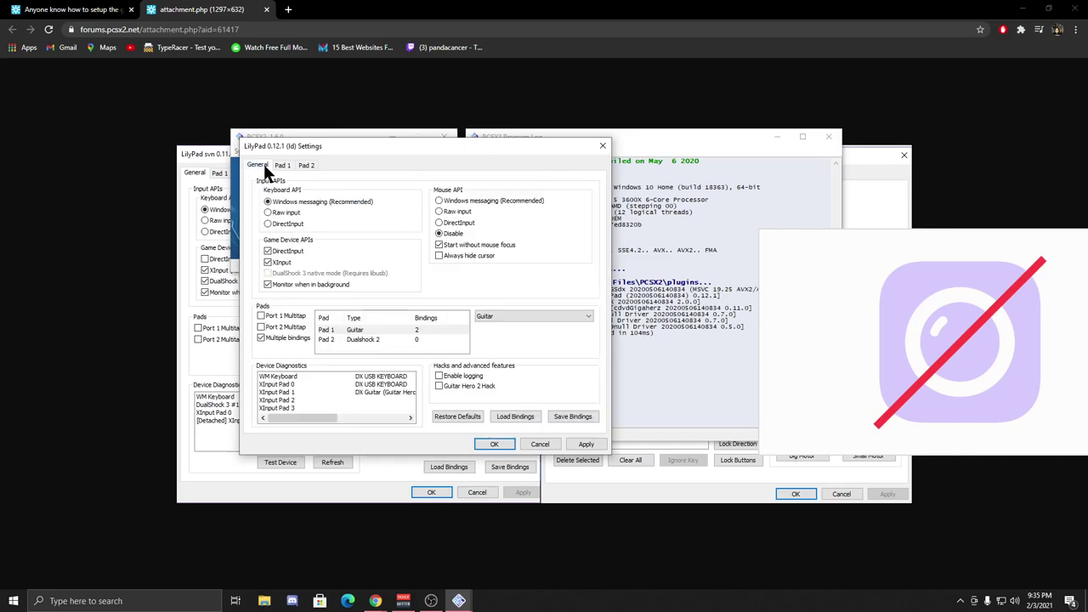
click(457, 415)
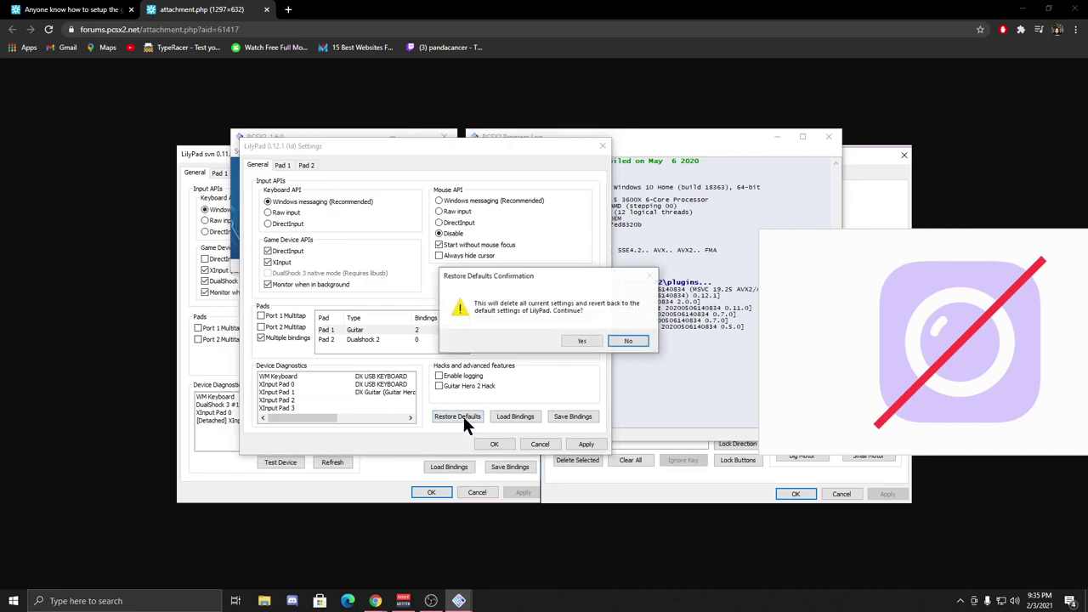
click(572, 340)
click(283, 165)
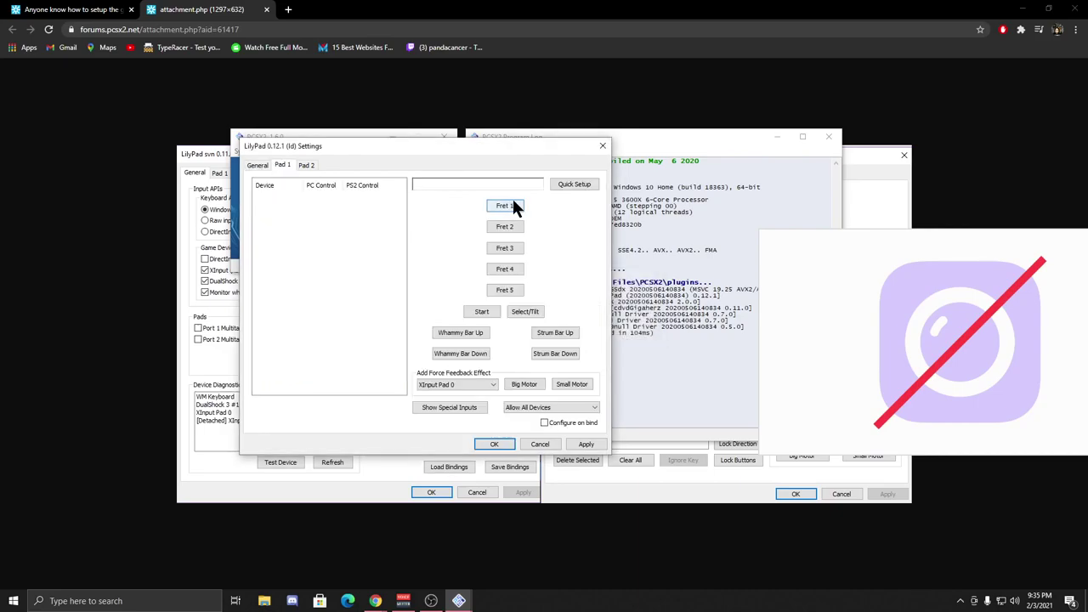
click(476, 312)
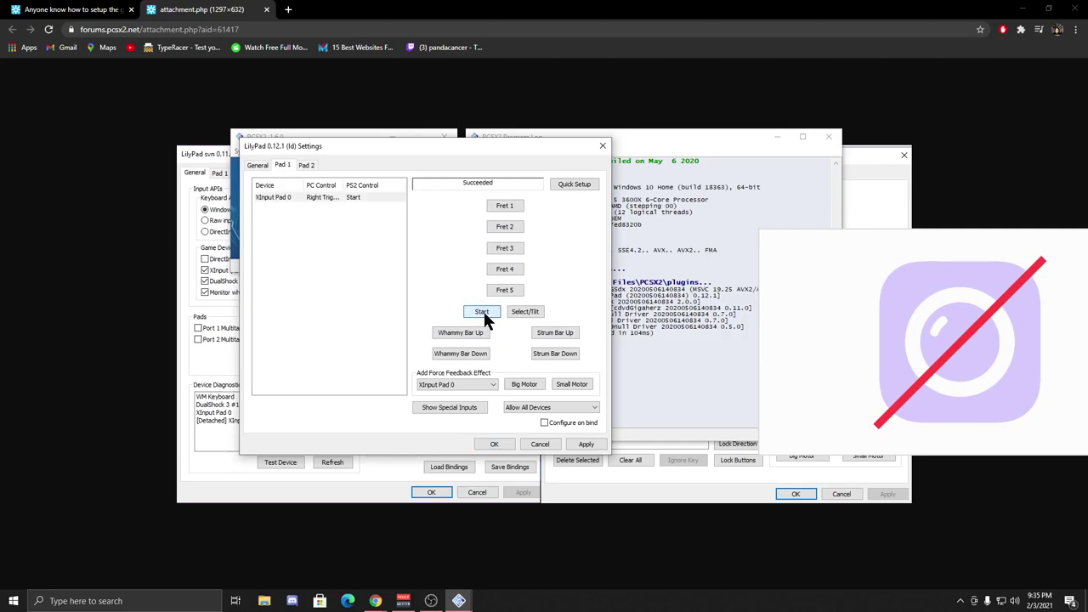
Restore defaults again and set Pad 1's type back to Guitar
click(262, 166)
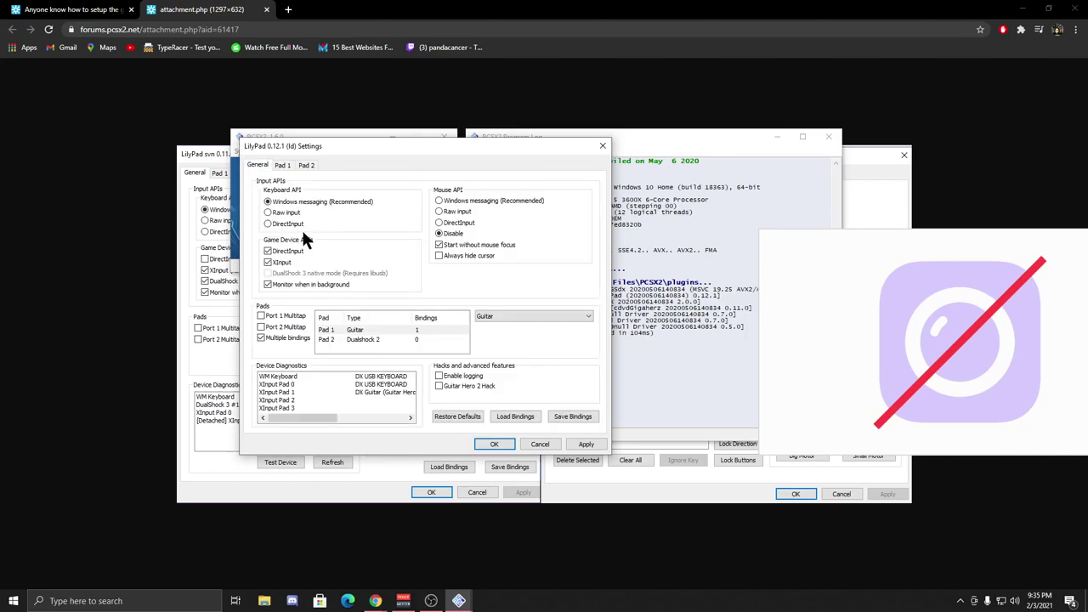
click(464, 416)
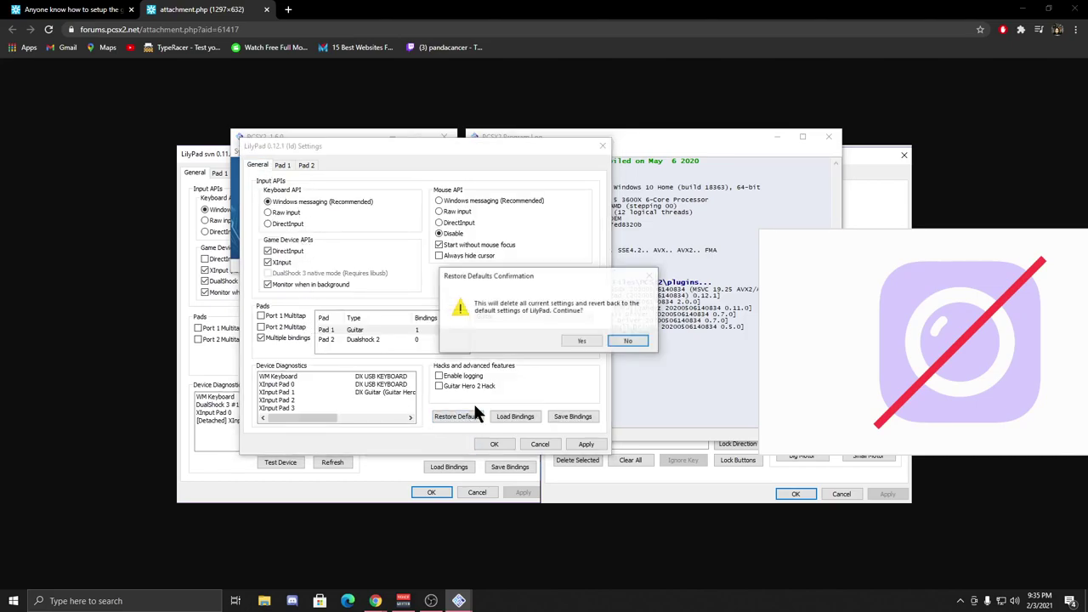
click(549, 336)
click(346, 331)
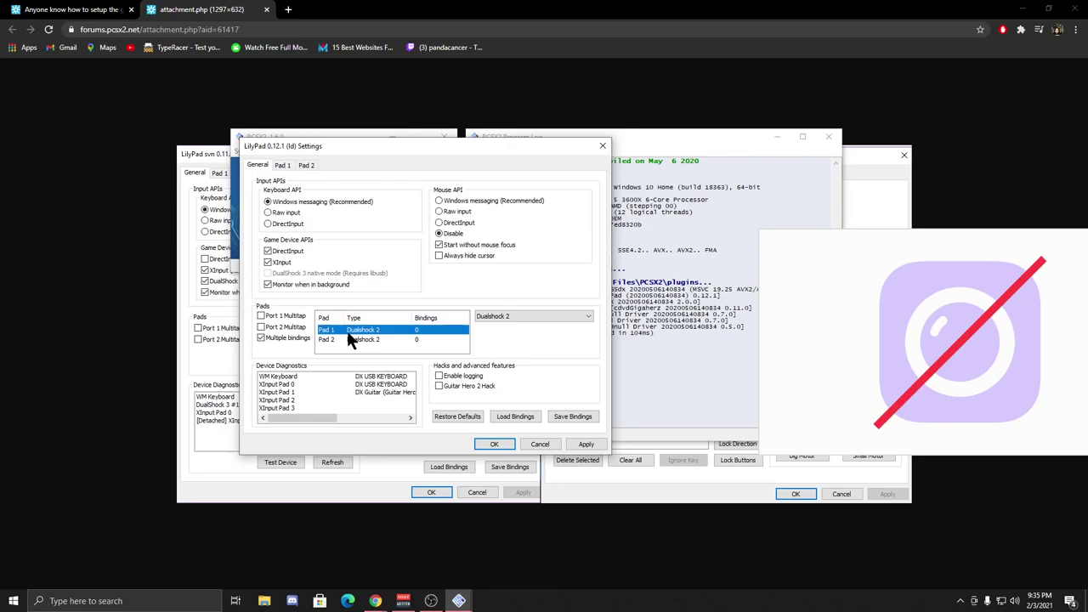
click(512, 316)
click(508, 343)
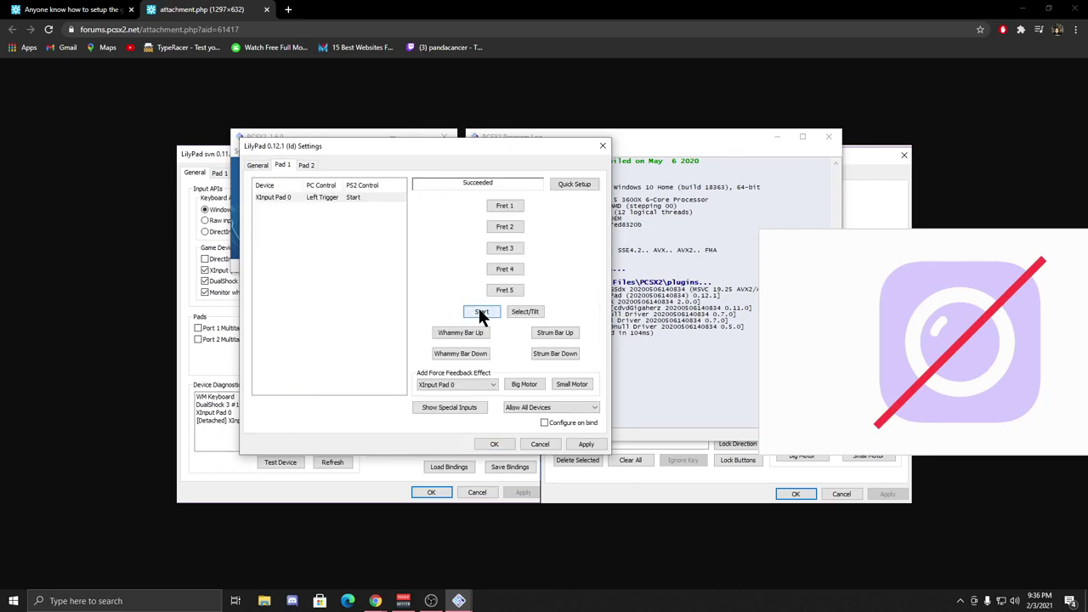
click(259, 165)
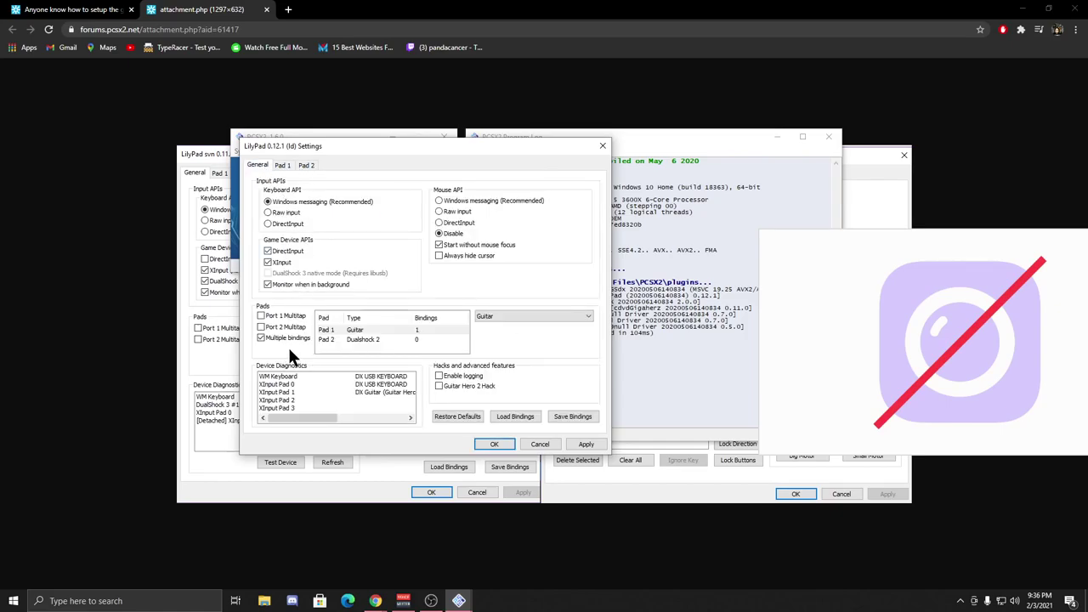
Load the LilyPad guitar.lily bindings file and check Pad 1's eleven guitar bindings
click(362, 331)
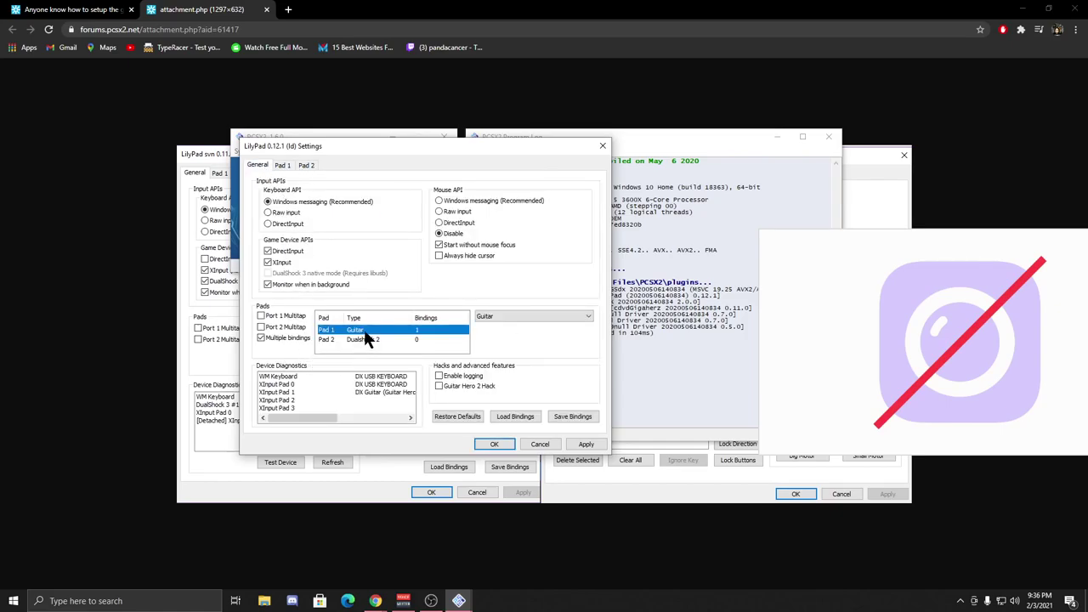
click(281, 166)
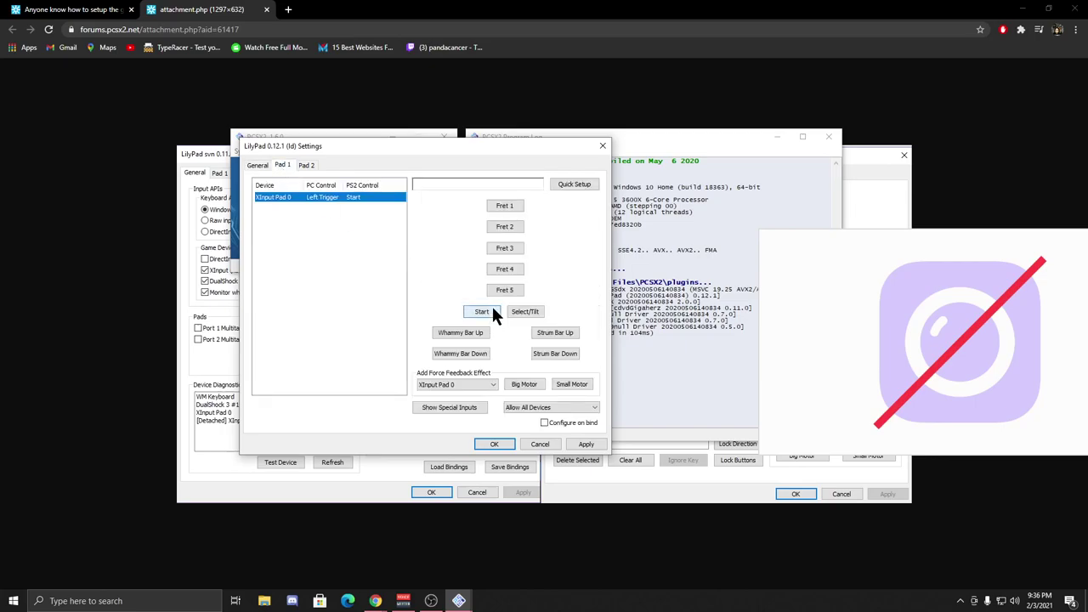
click(258, 167)
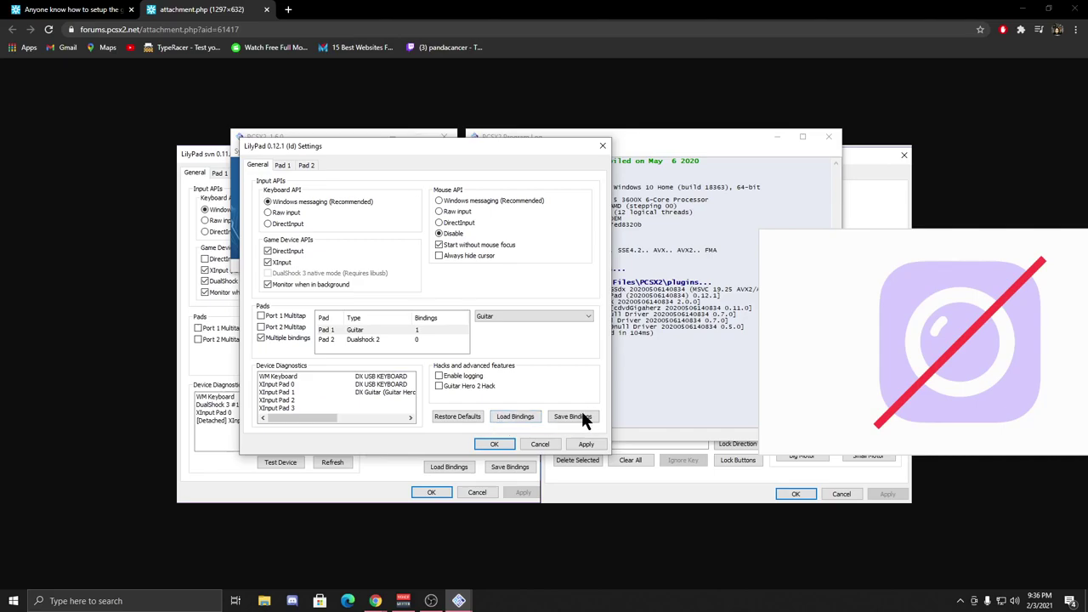
click(525, 416)
click(387, 237)
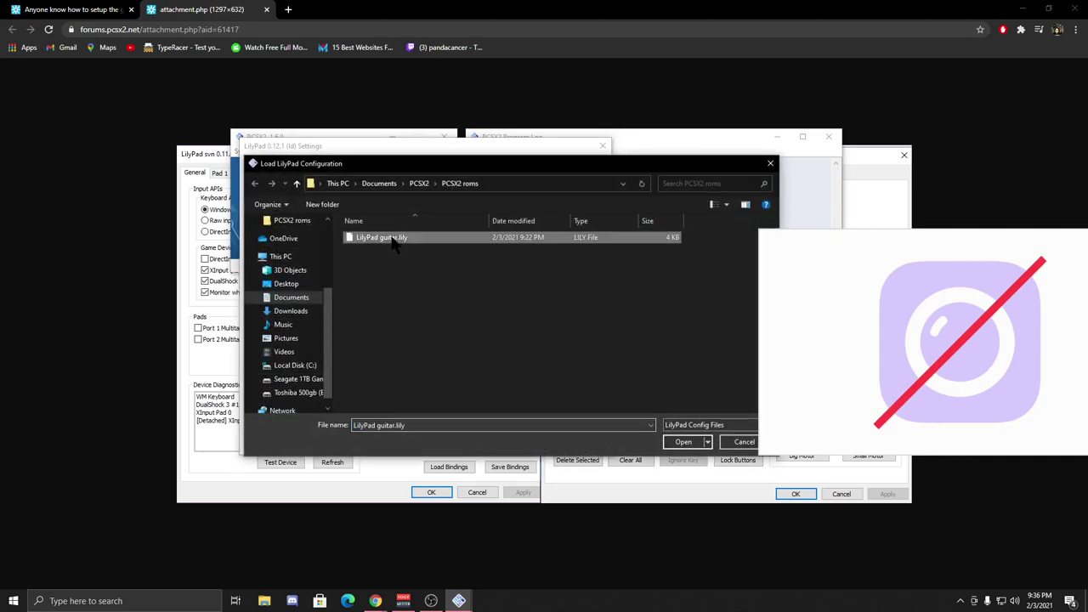
click(685, 443)
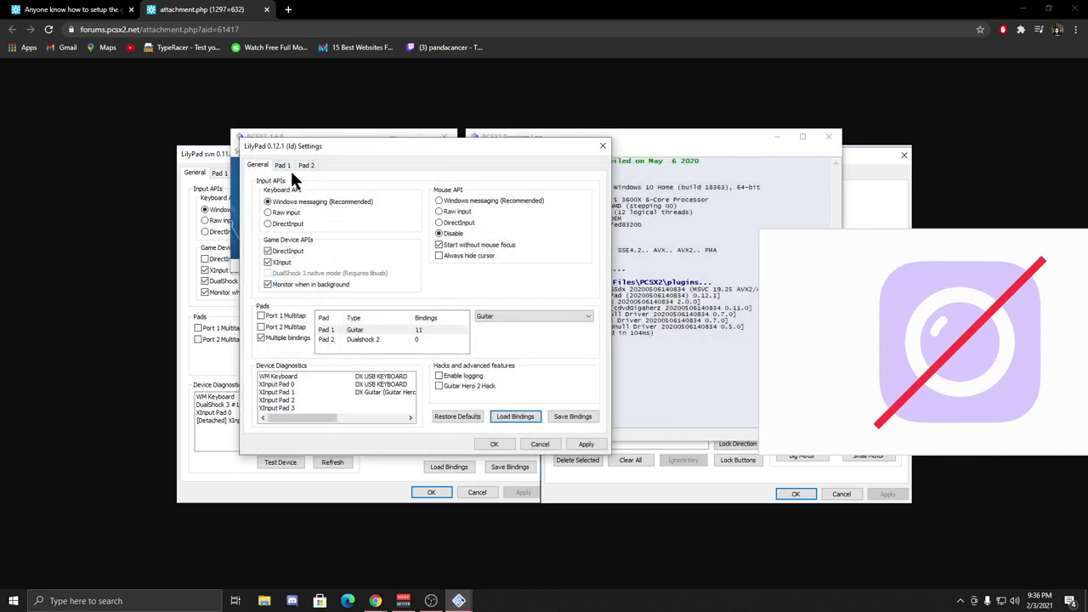
click(284, 165)
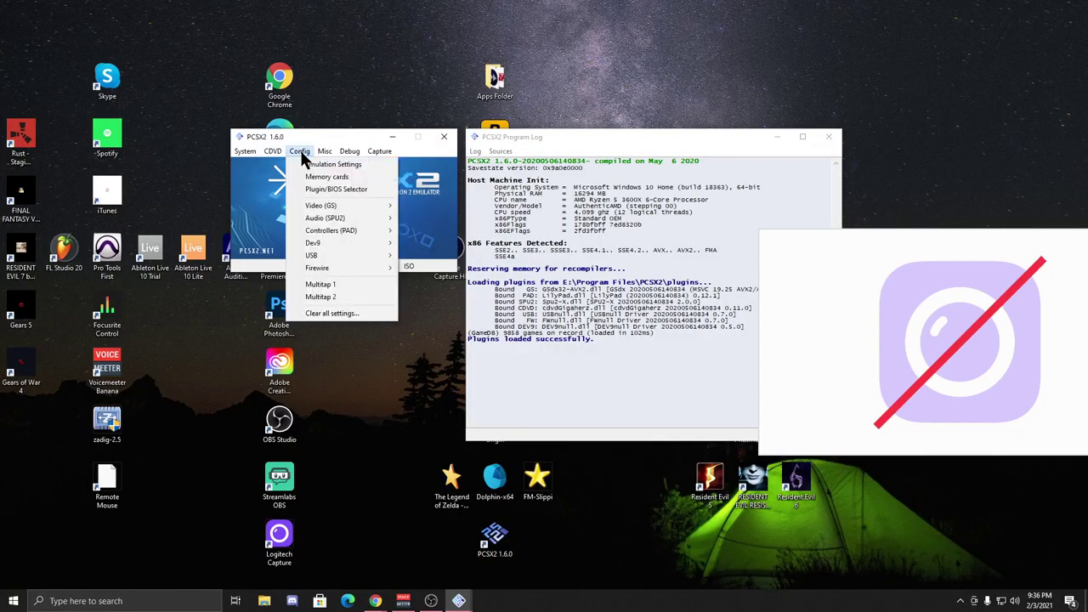
Boot the Guitar Hero disc, pick a song from the Setlist, and start playing
click(324, 202)
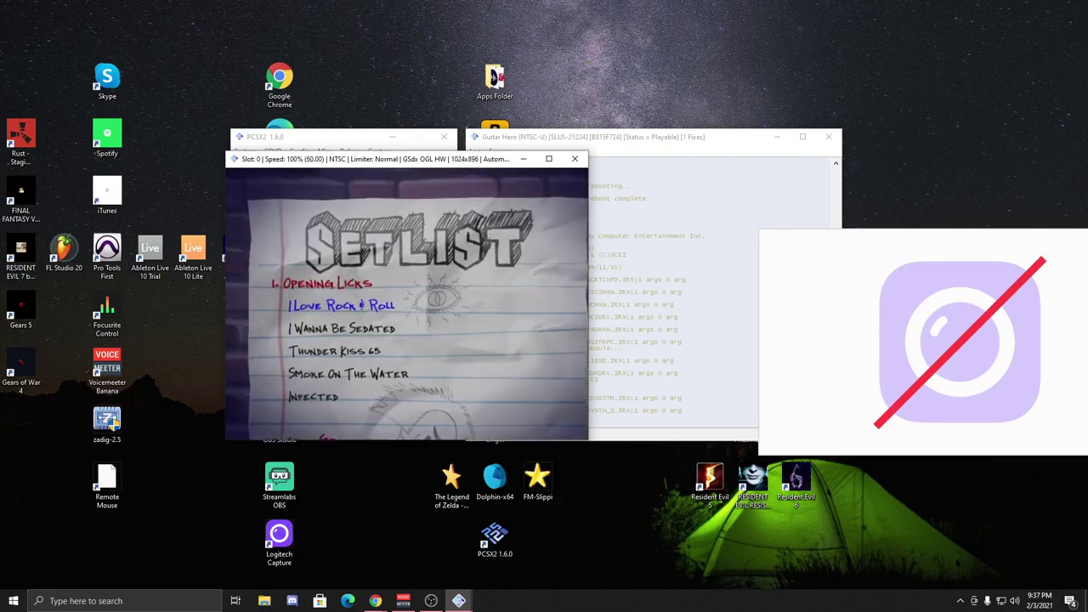
key(Down)
key(Down)
key(Down)
key(Down)
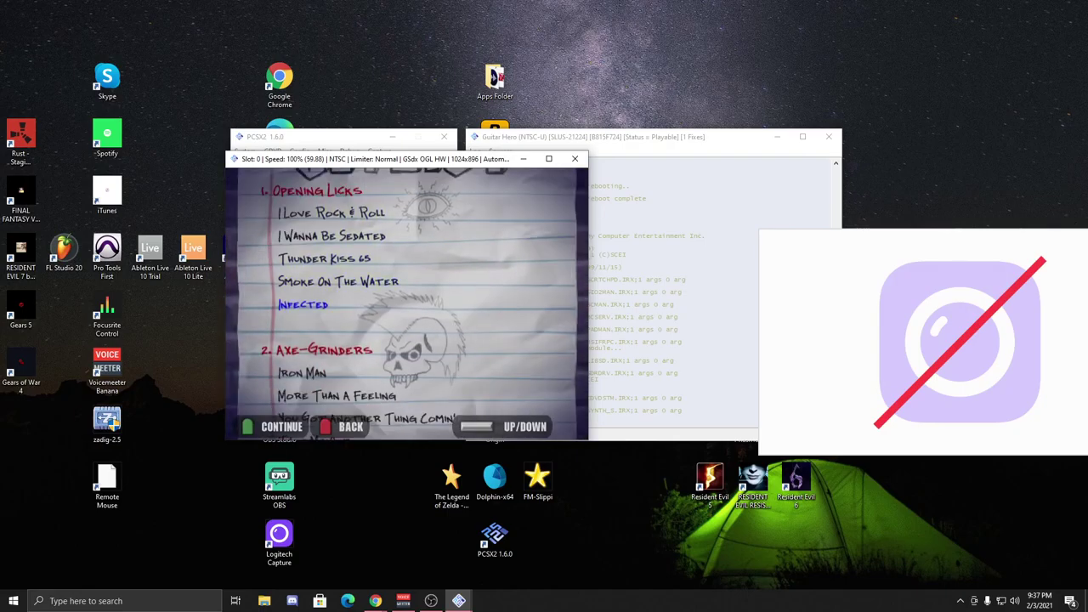
key(Down)
key(Down)
key(Up)
key(Return)
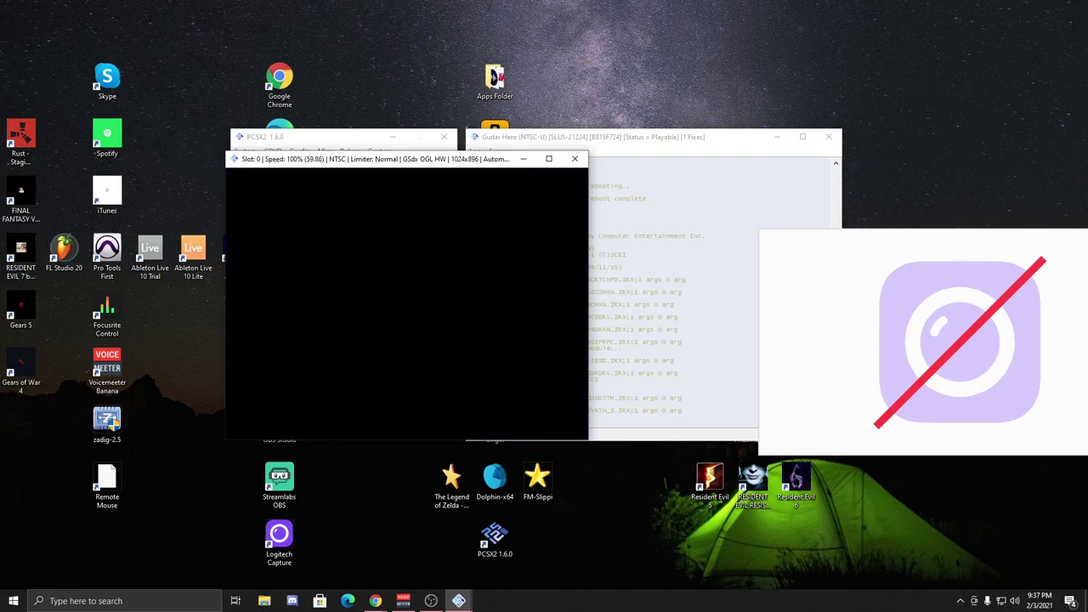
key(Return)
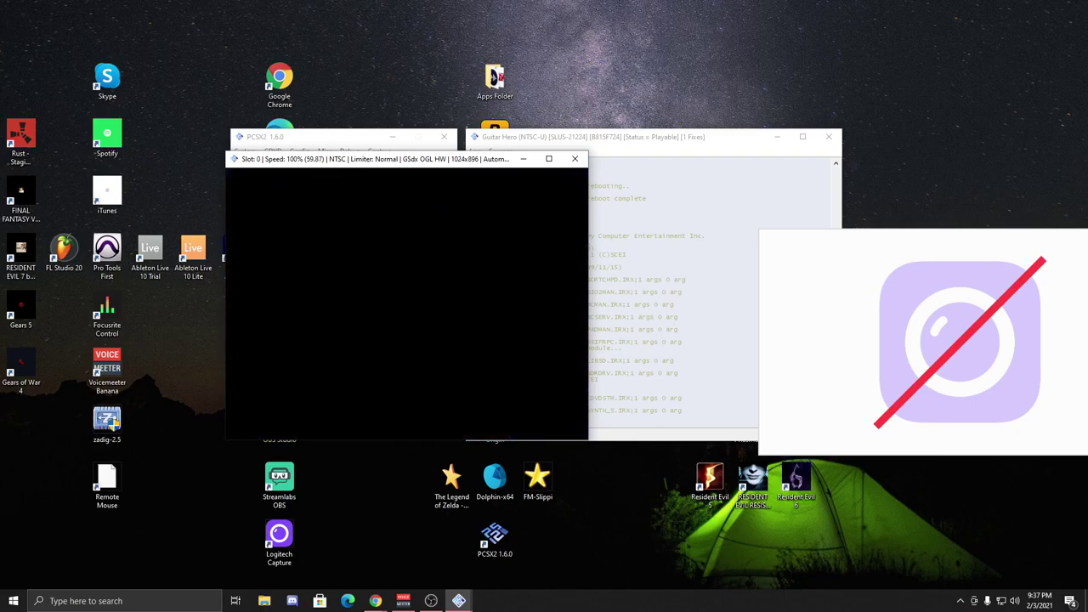